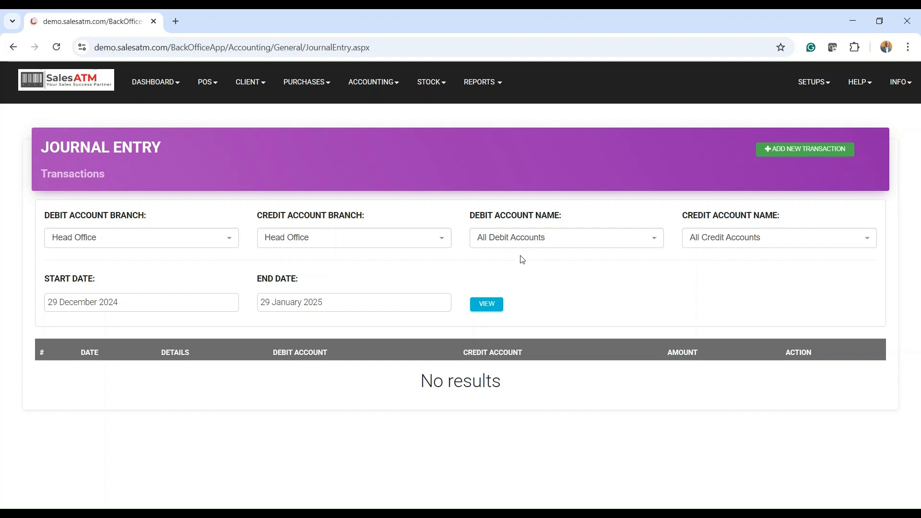
- Start a new journal entry transaction and choose 29 January, 2025 as its entry date
left_click(378, 86)
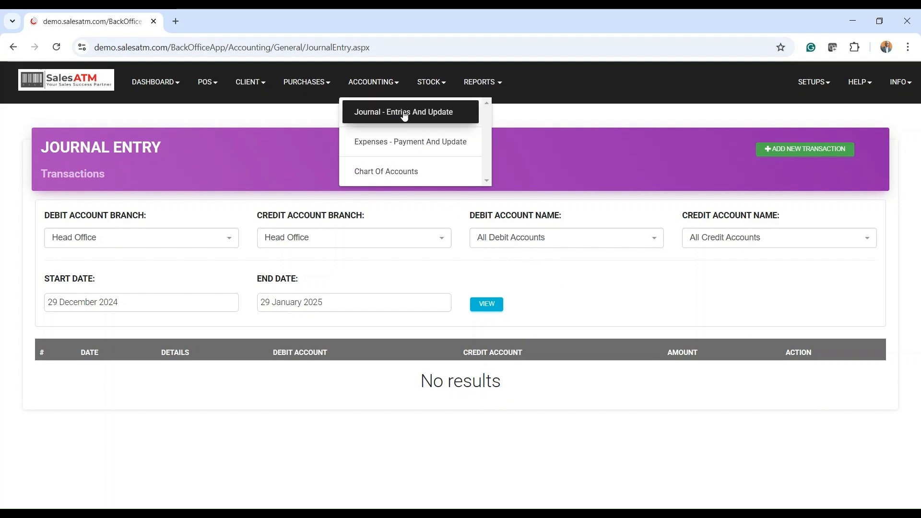
left_click(248, 160)
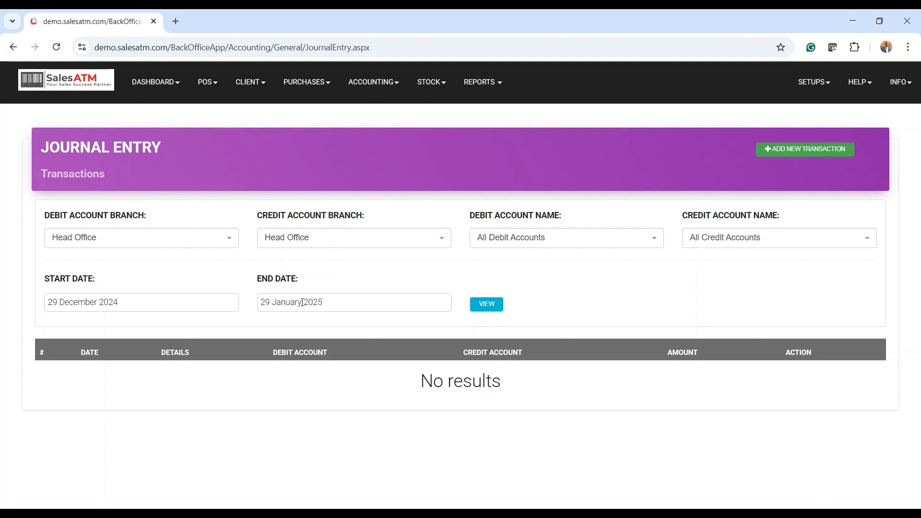
left_click(807, 153)
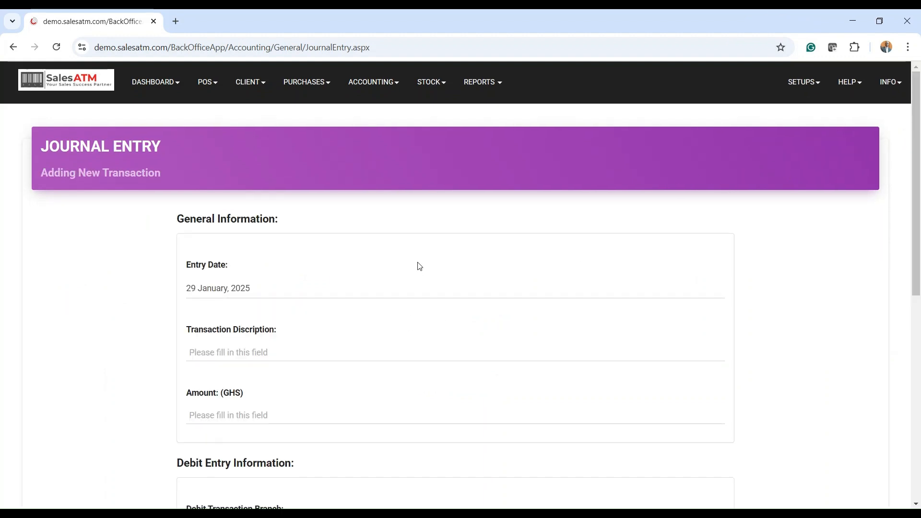
scroll(420, 266, "down", 1)
left_click(268, 229)
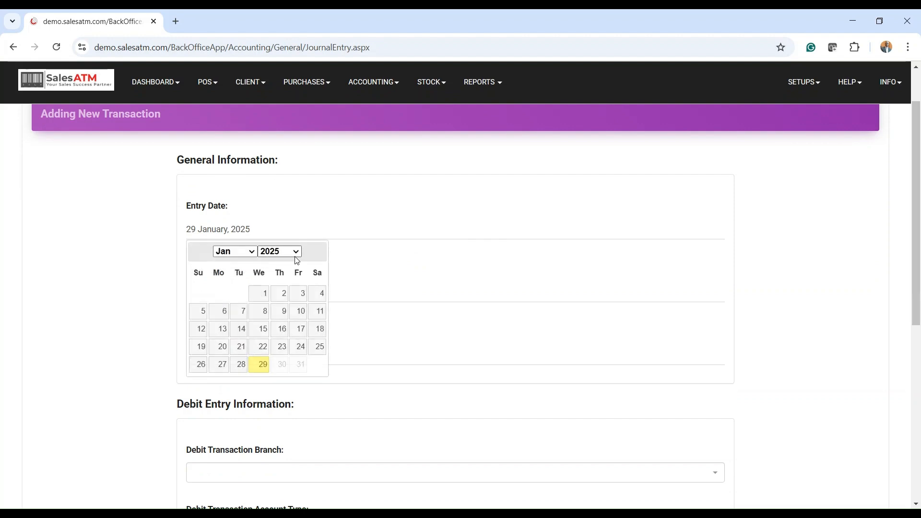
left_click(262, 370)
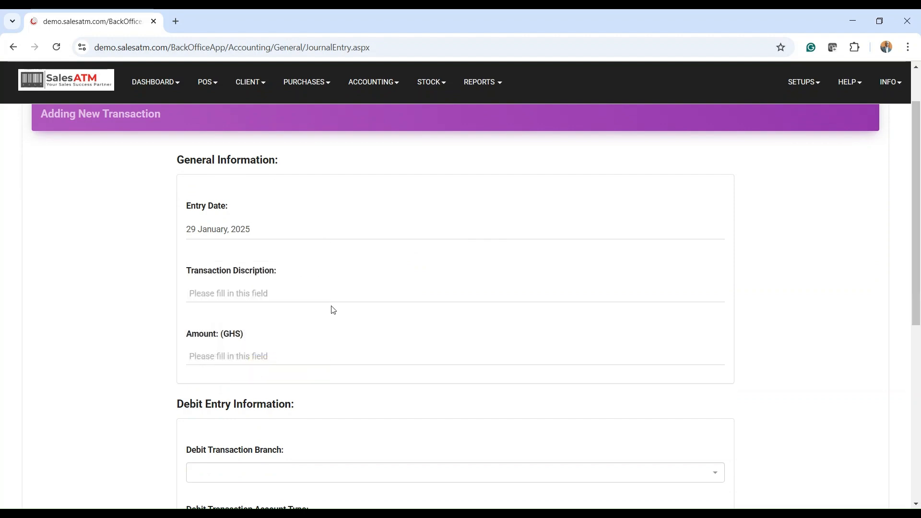
left_click(265, 291)
type("Ca")
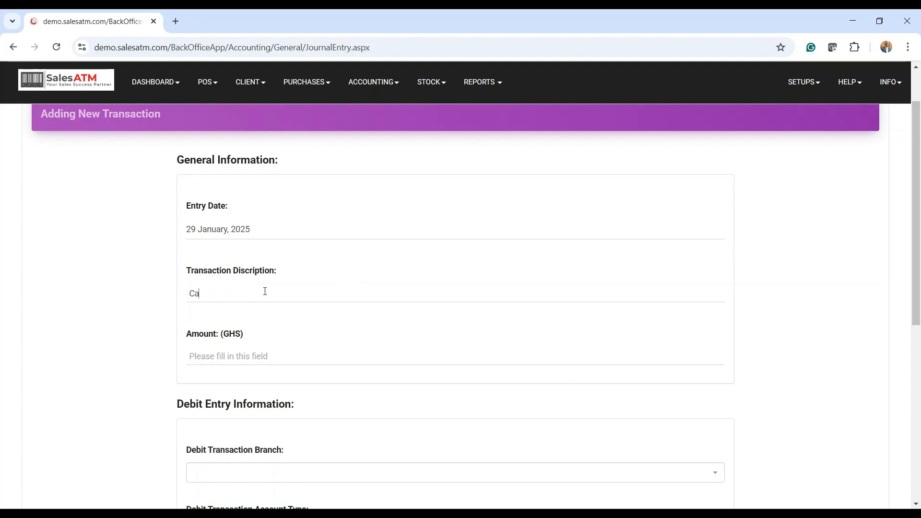
type("sh transfer")
type("ed t")
type("o")
key("BackSpace")
key("BackSpace")
key("BackSpace")
key("BackSpace")
key("BackSpace")
key("BackSpace")
key("BackSpace")
key("BackSpace")
key("BackSpace")
key("BackSpace")
key("BackSpace")
key("BackSpace")
key("BackSpace")
key("BackSpace")
key("BackSpace")
key("BackSpace")
key("BackSpace")
key("BackSpace")
- Enter "Transferring cash at hand to bank" as the transaction description and 100 as the amount in GHS
type("Transfering cash at hand")
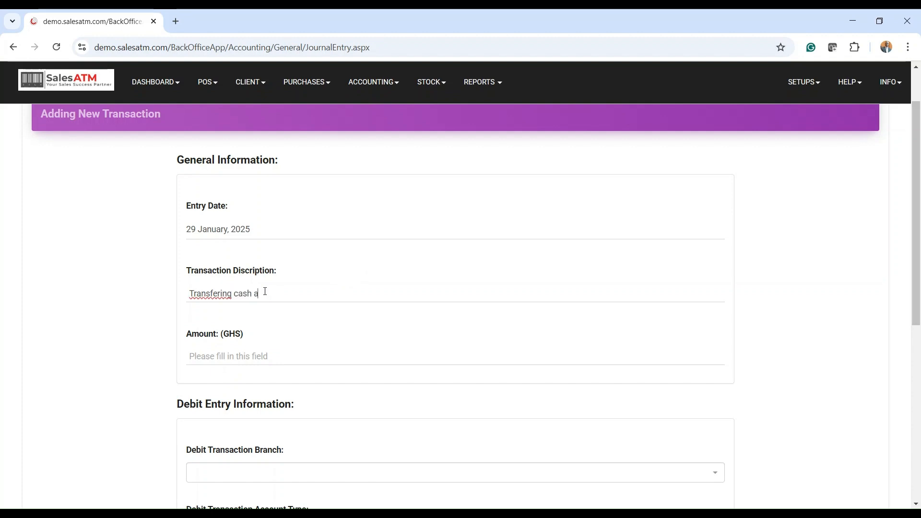
type(" to bank")
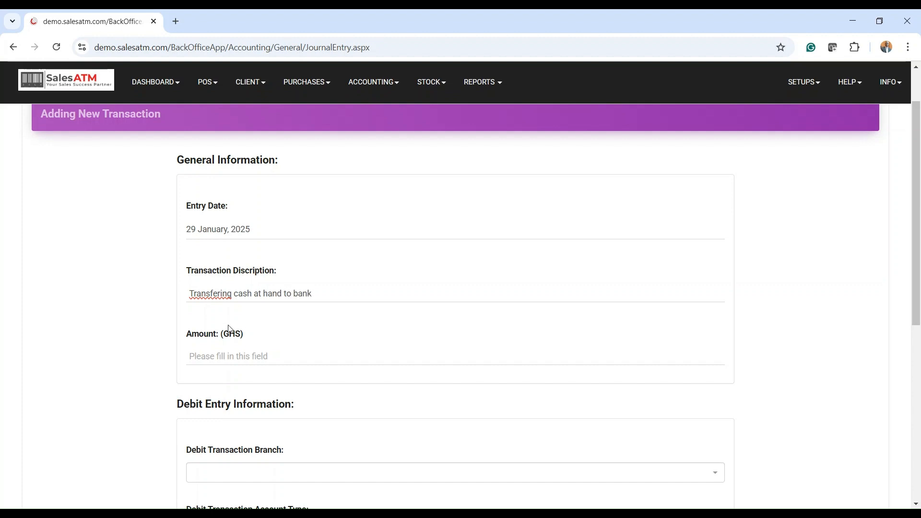
double_click(217, 293)
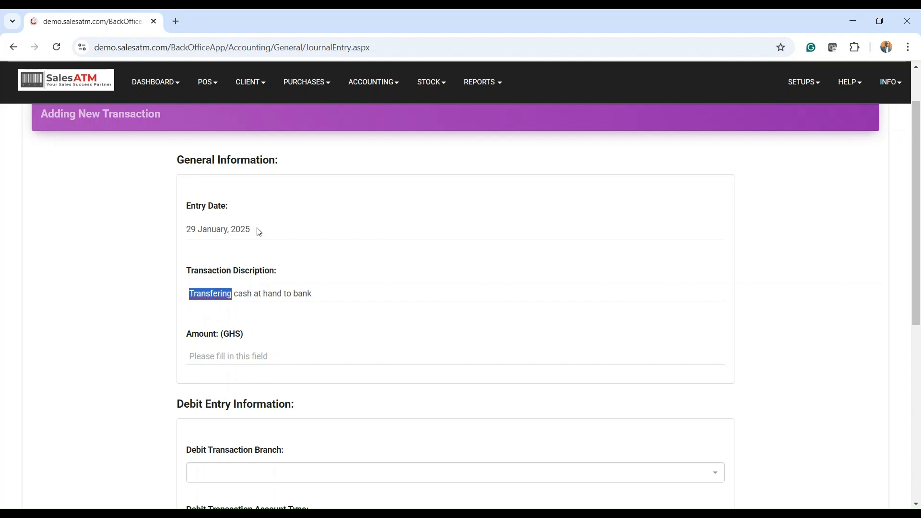
type("Transferring")
triple_click(341, 295)
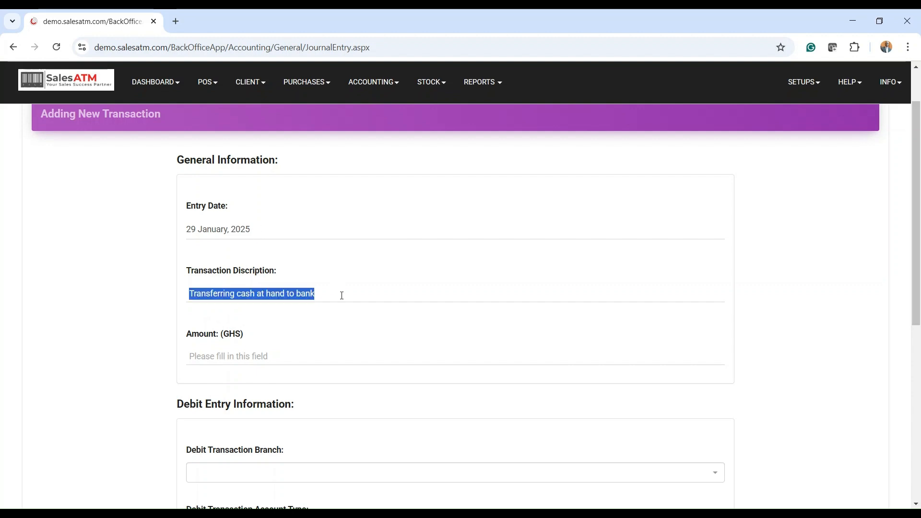
left_click(340, 296)
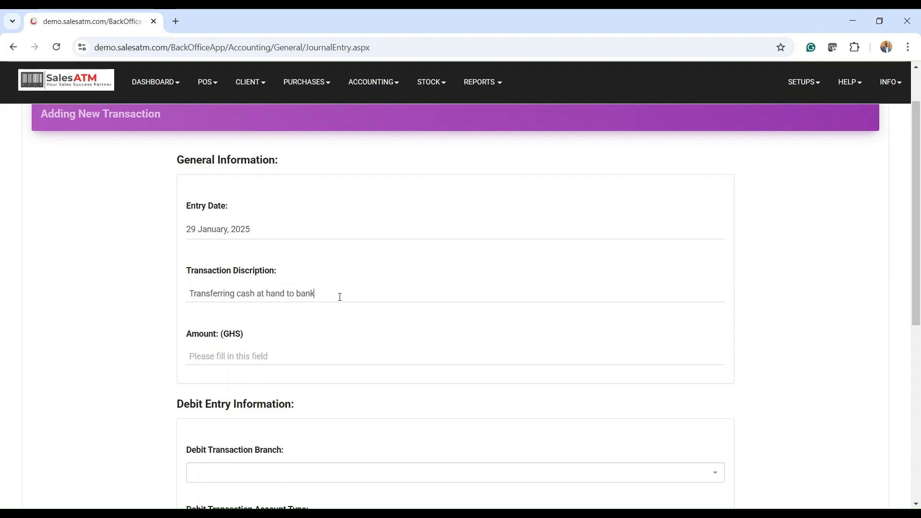
left_click(238, 355)
type("100")
- Fill in the debit entry with branch Head Office, account type Bank and account Standard Bank
scroll(329, 317, "down", 1)
scroll(329, 318, "down", 1)
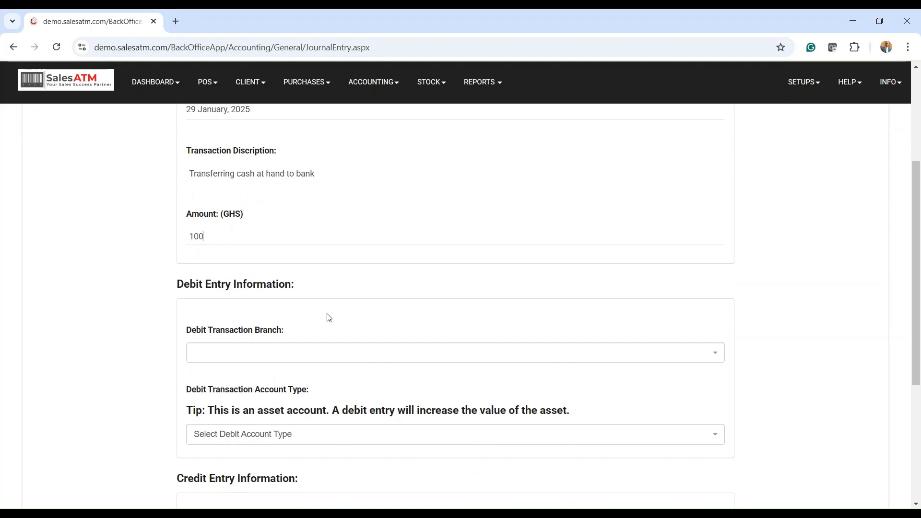
scroll(352, 288, "down", 1)
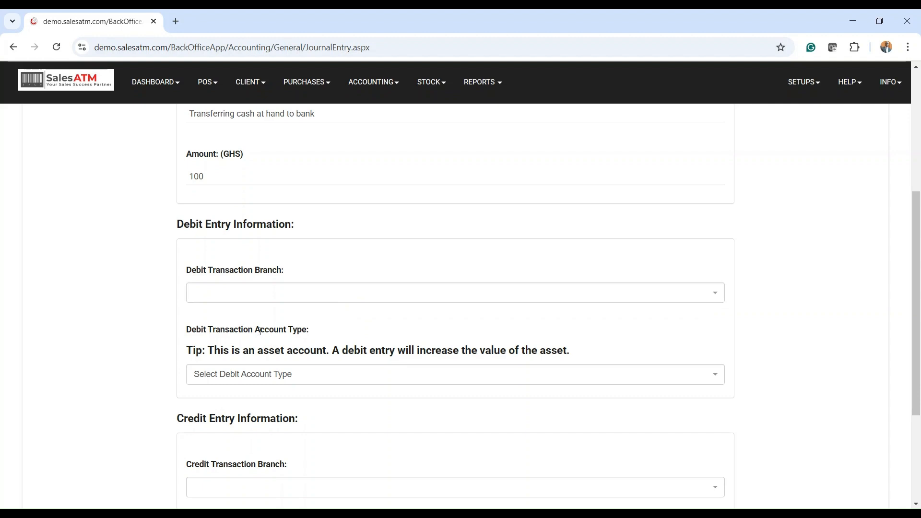
left_click(257, 297)
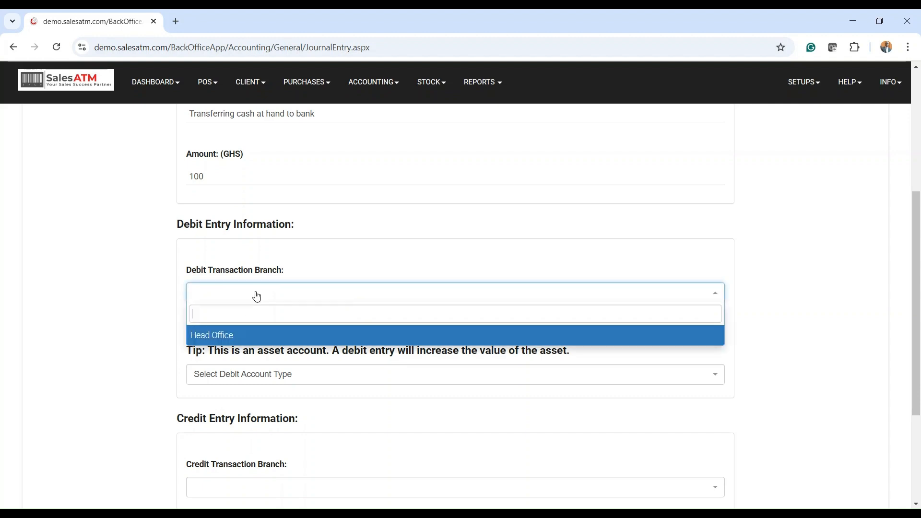
left_click(219, 335)
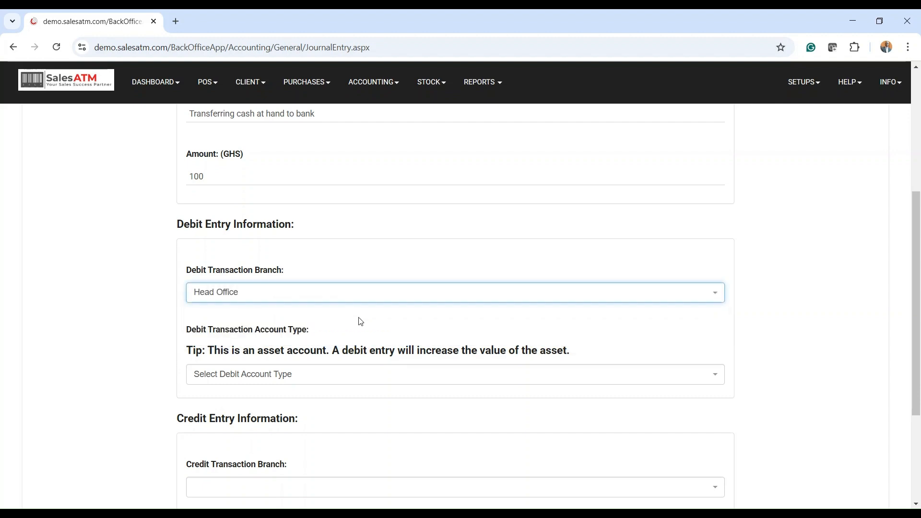
scroll(360, 321, "down", 2)
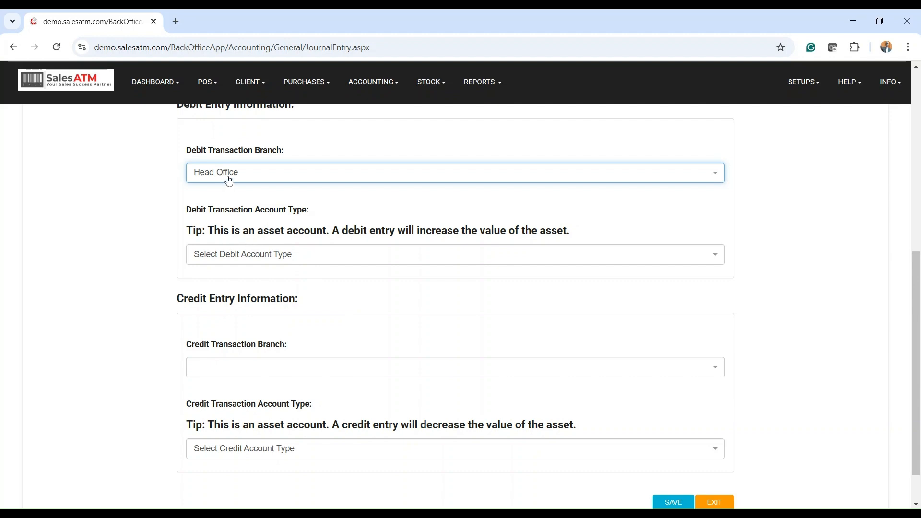
scroll(229, 181, "up", 2)
scroll(273, 254, "down", 2)
left_click(262, 258)
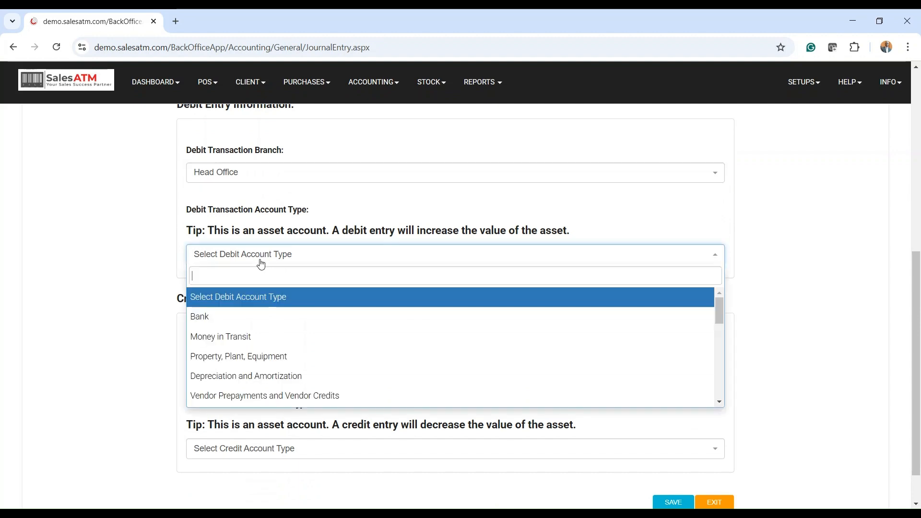
left_click(247, 314)
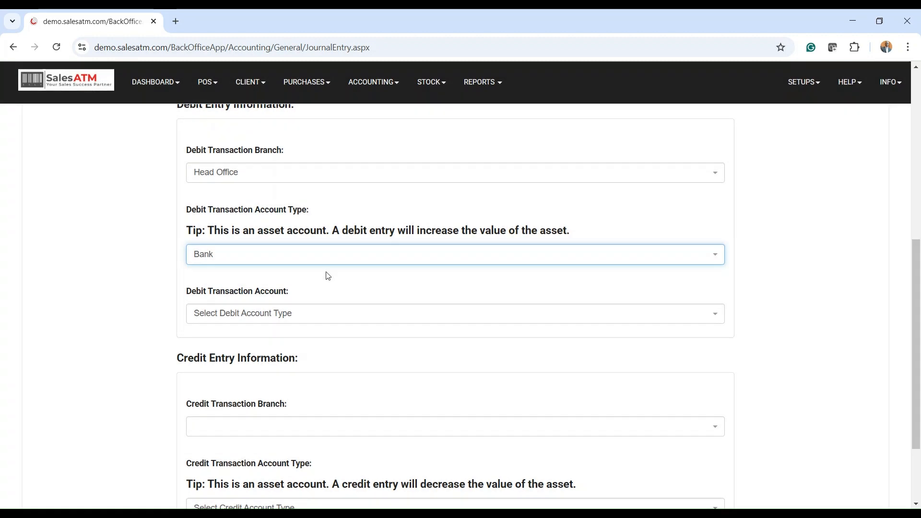
left_click(270, 317)
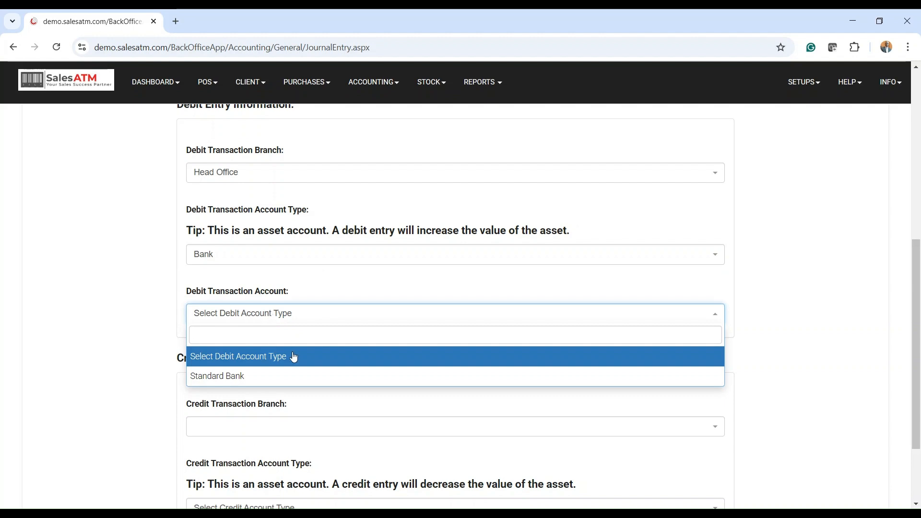
left_click(243, 384)
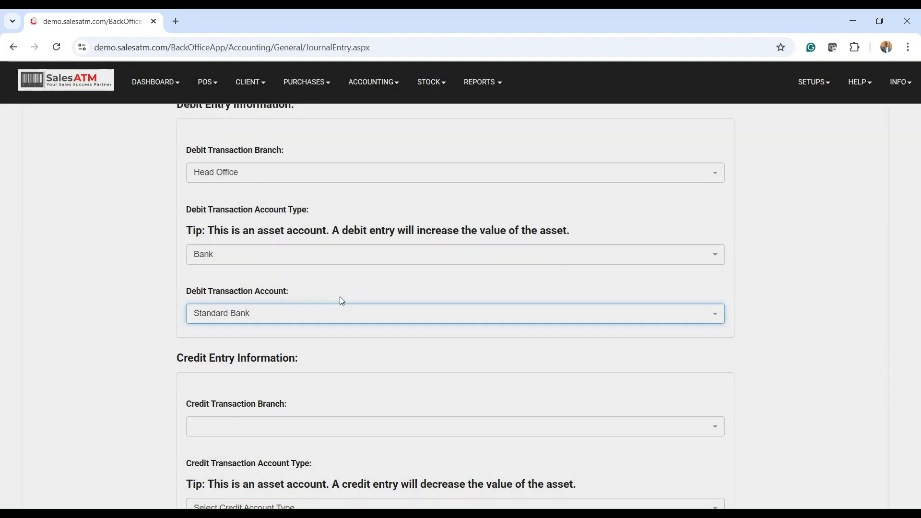
- Set the credit entry's branch to Head Office and its account type to Cash
scroll(345, 305, "down", 2)
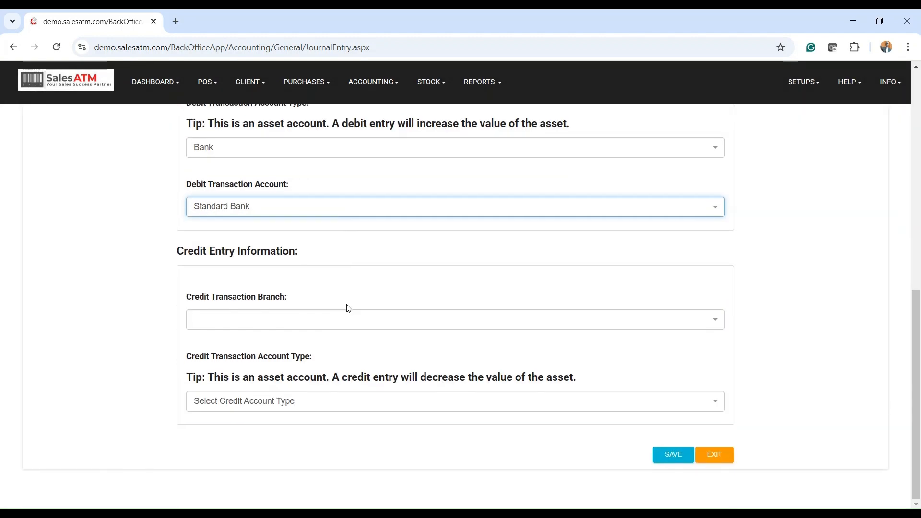
left_click(306, 323)
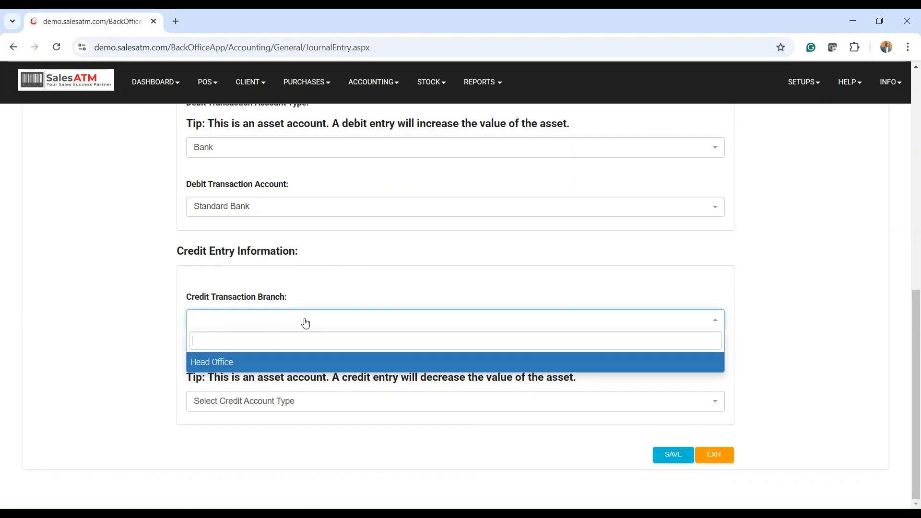
left_click(217, 364)
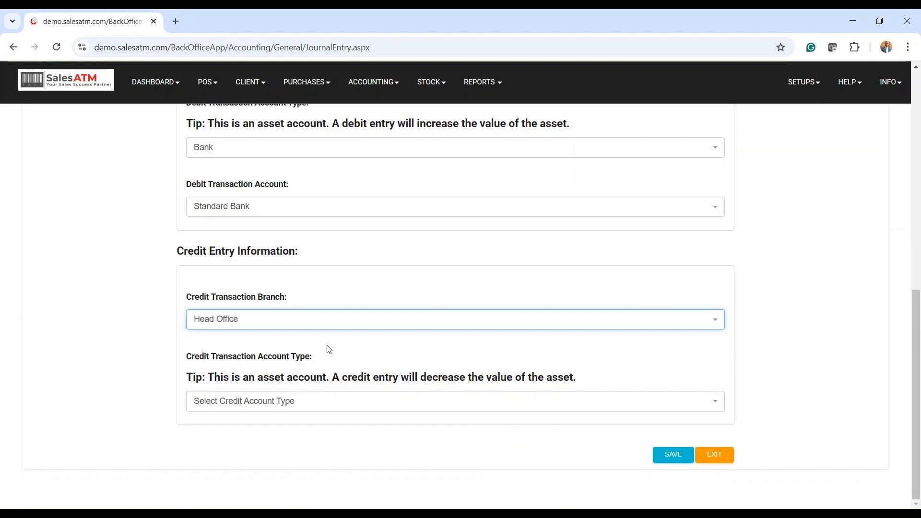
left_click(251, 403)
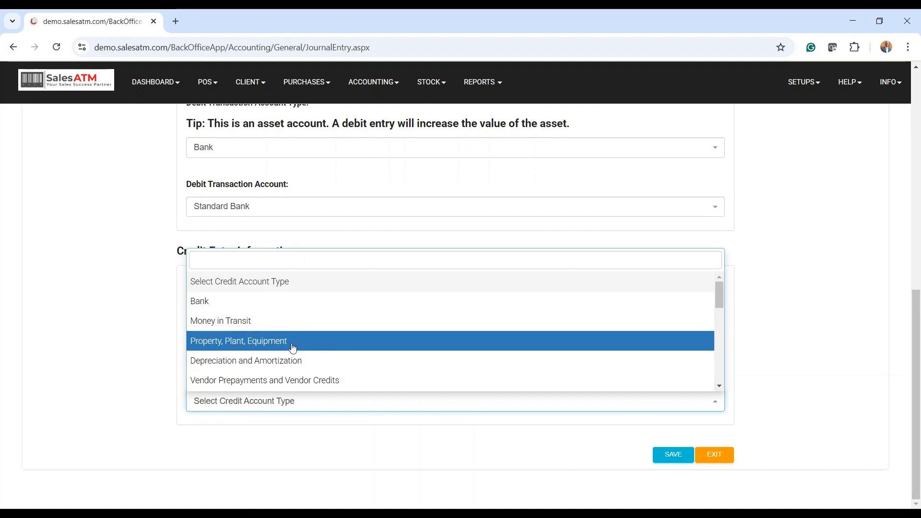
type("cash")
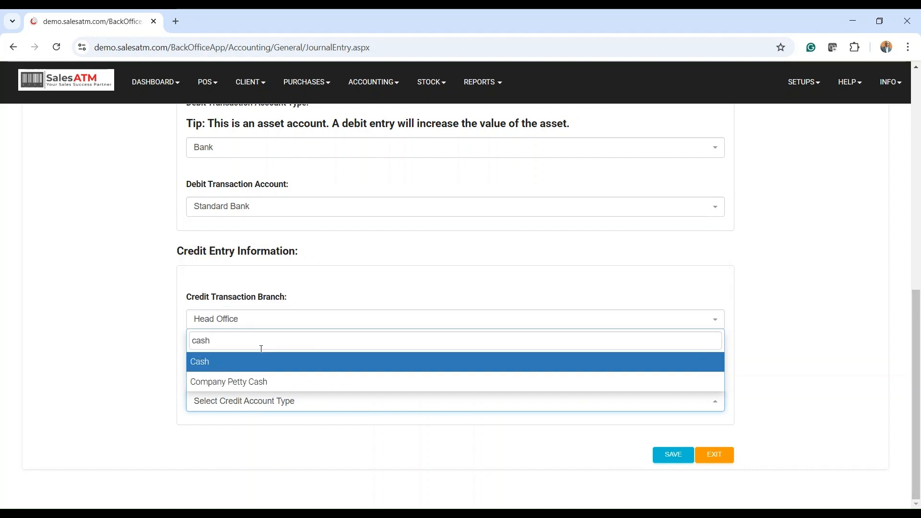
left_click(212, 363)
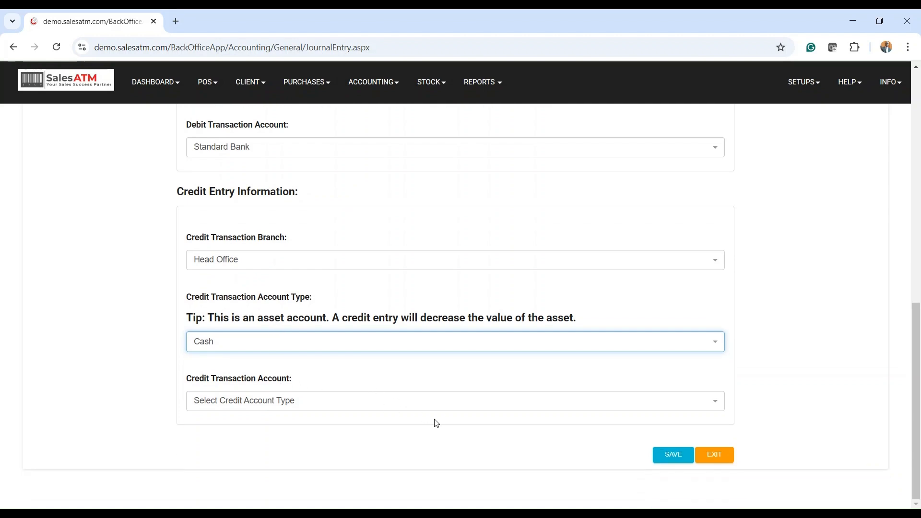
- Review the entered transaction details and try to save the journal entry
scroll(445, 409, "up", 2)
scroll(445, 403, "up", 7)
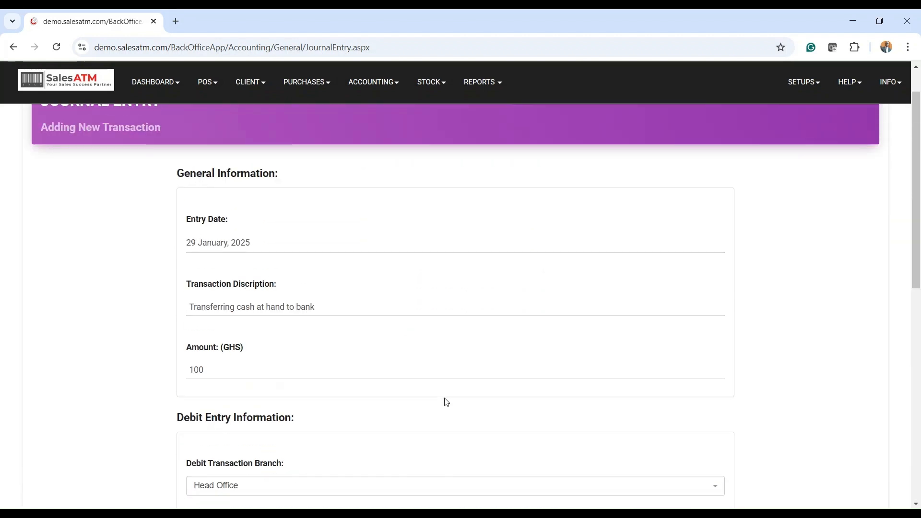
scroll(445, 403, "down", 9)
left_click(673, 460)
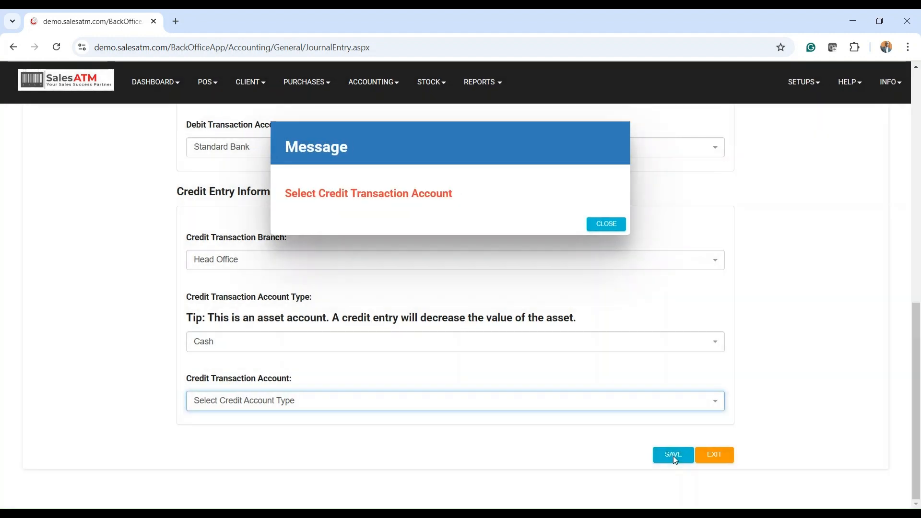
left_click(606, 225)
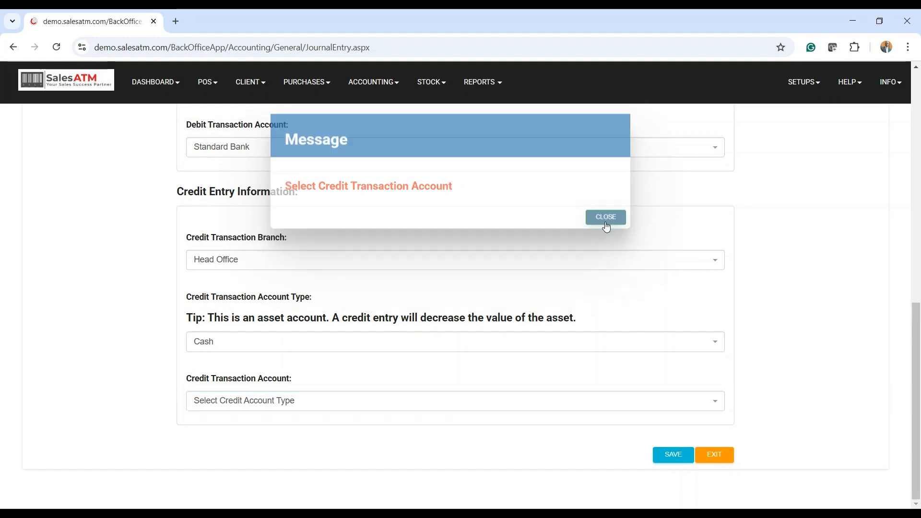
- Choose Cash At Hand - Head Office as the credit transaction account and save the journal entry
left_click(272, 406)
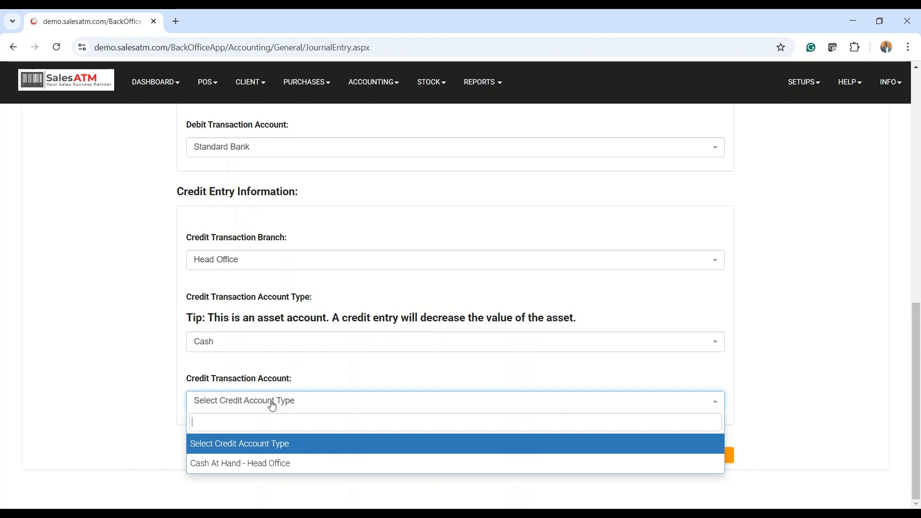
left_click(233, 463)
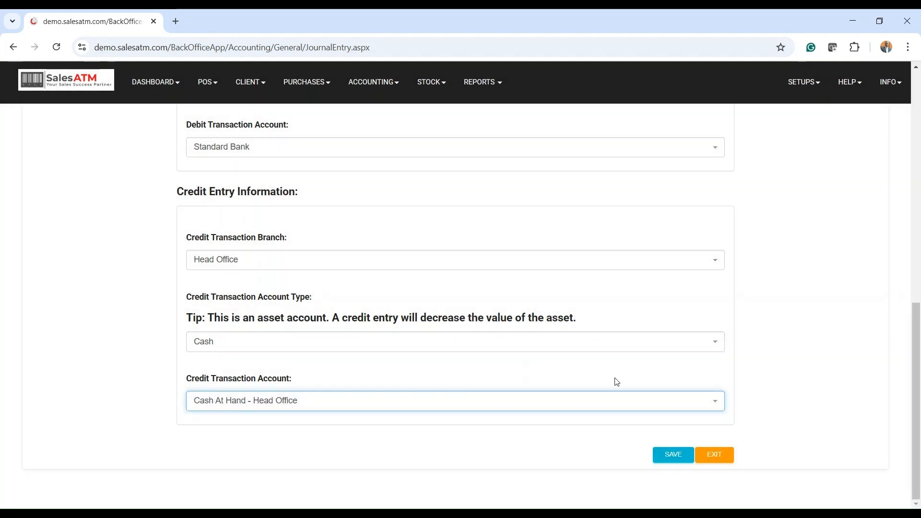
left_click(671, 458)
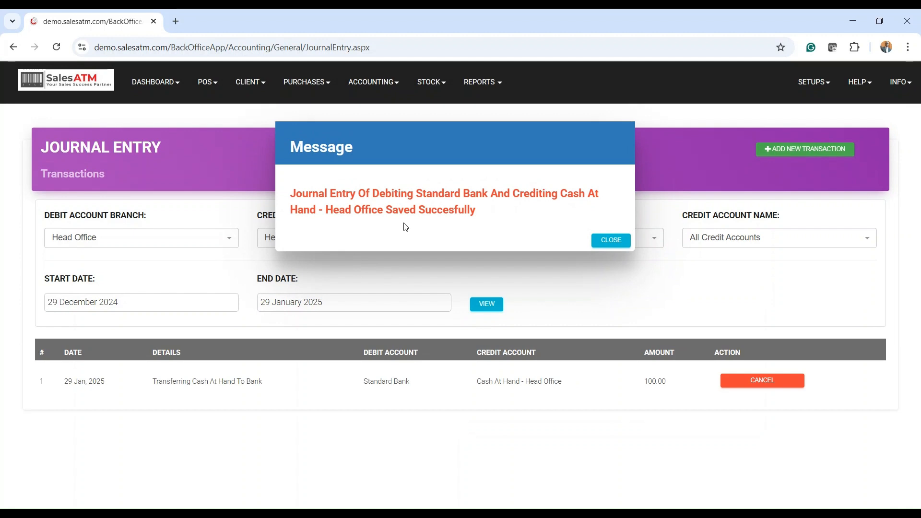
left_click(608, 244)
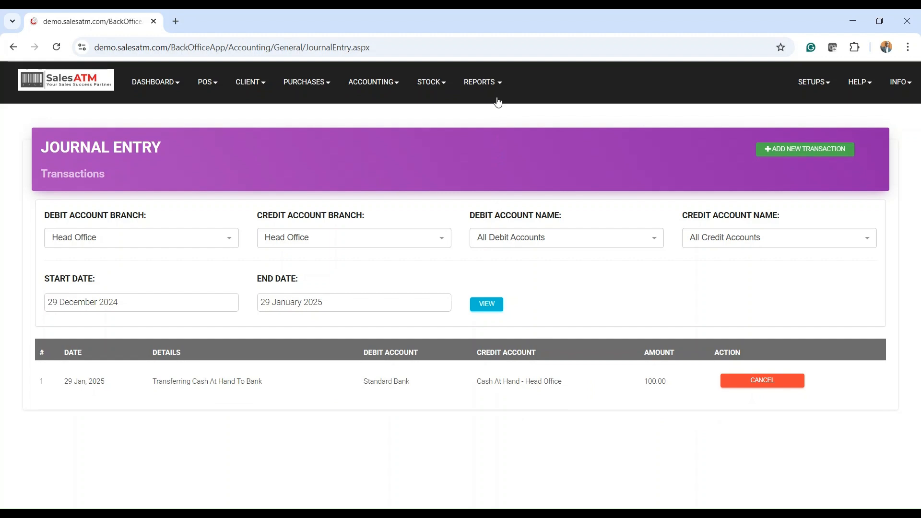
- Open the Cash Account Details accounting report to check the cash side of the transfer
left_click(487, 84)
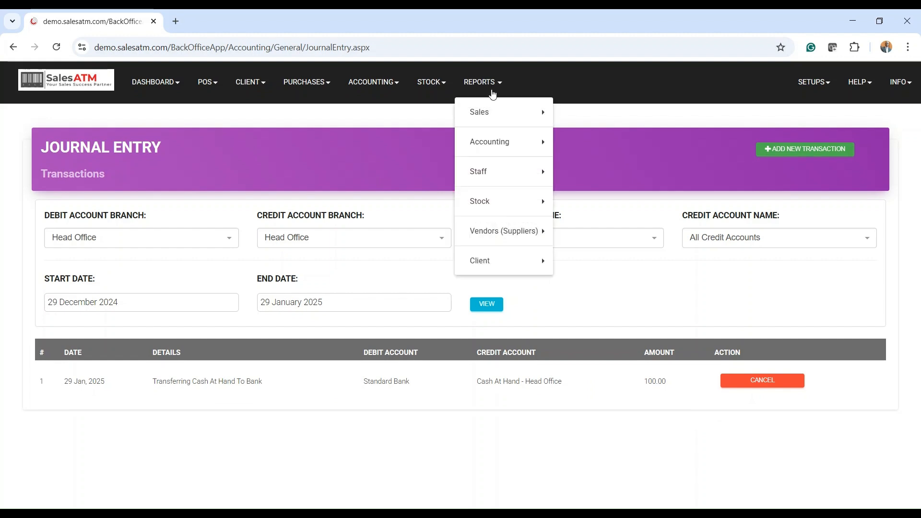
mouse_move(512, 144)
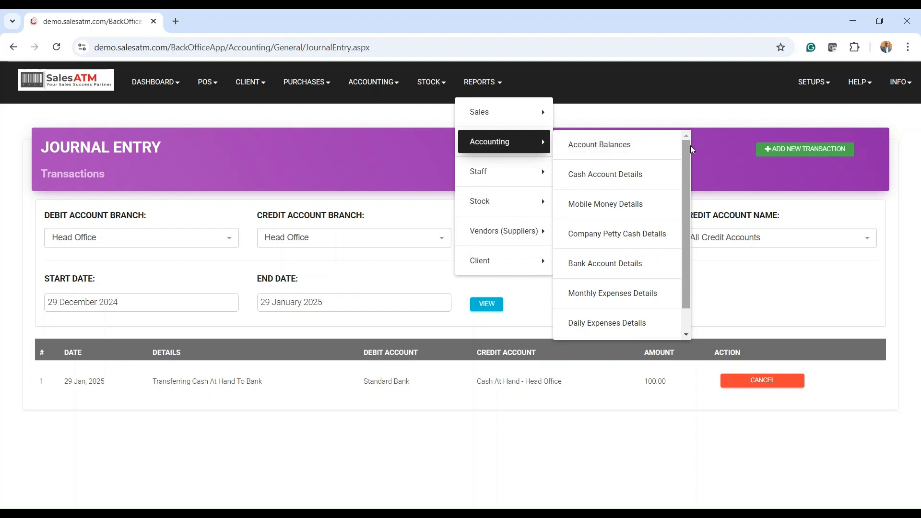
left_click(623, 179)
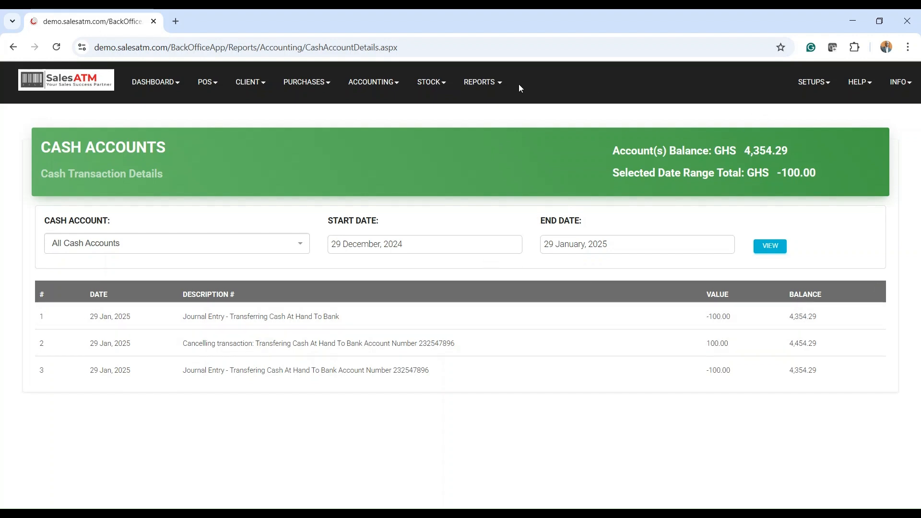
- Open the Bank Account Details accounting report to check the bank side of the transfer
left_click(485, 85)
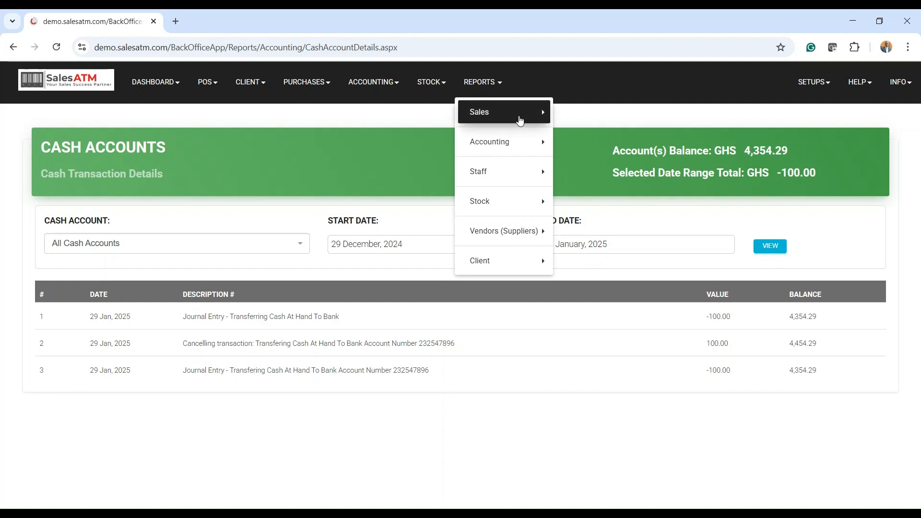
mouse_move(514, 147)
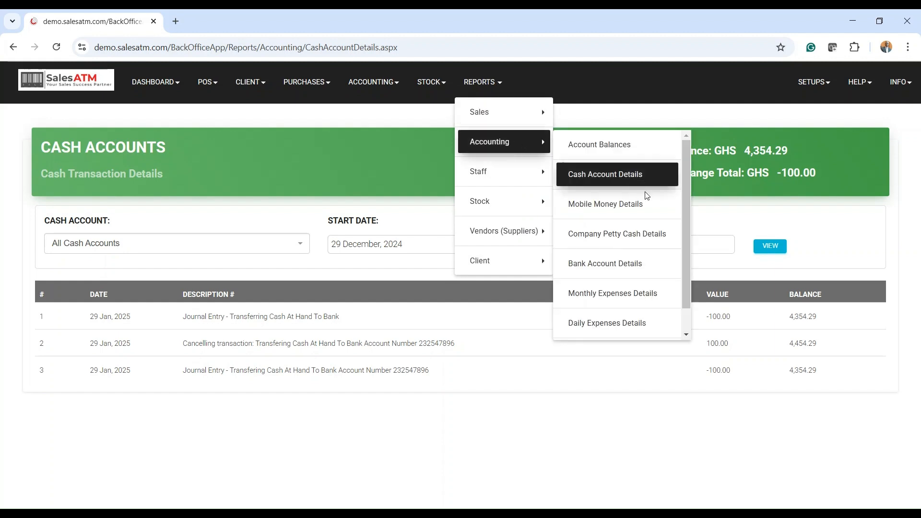
left_click(615, 269)
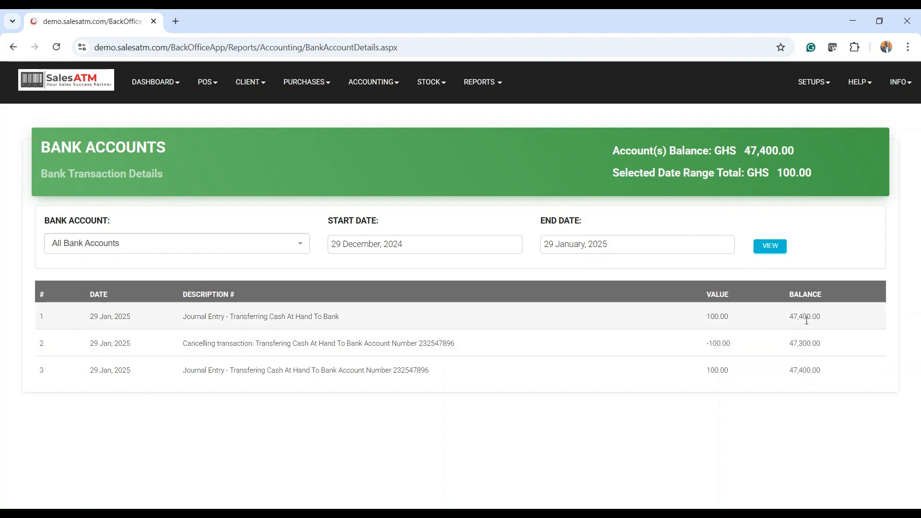
- Start a new journal entry transaction and set its entry date to 29 January, 2025
left_click(381, 85)
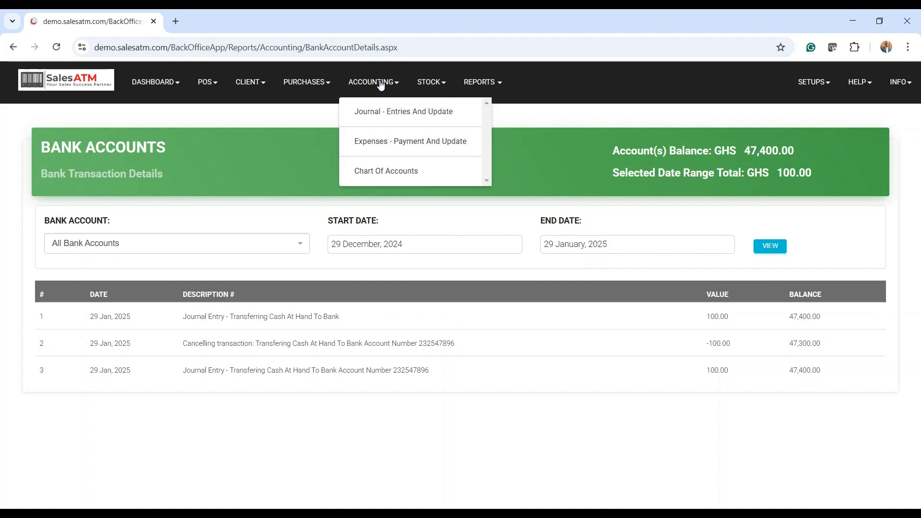
left_click(389, 114)
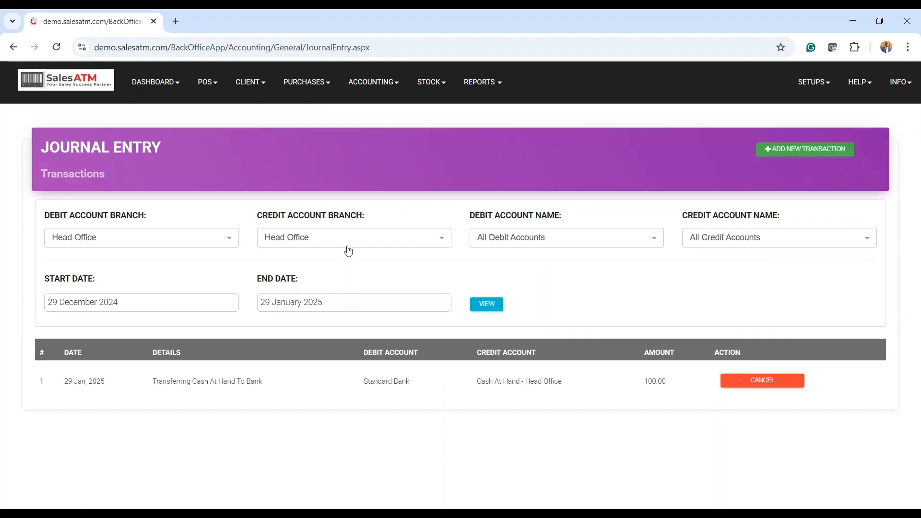
left_click(804, 150)
scroll(311, 230, "down", 2)
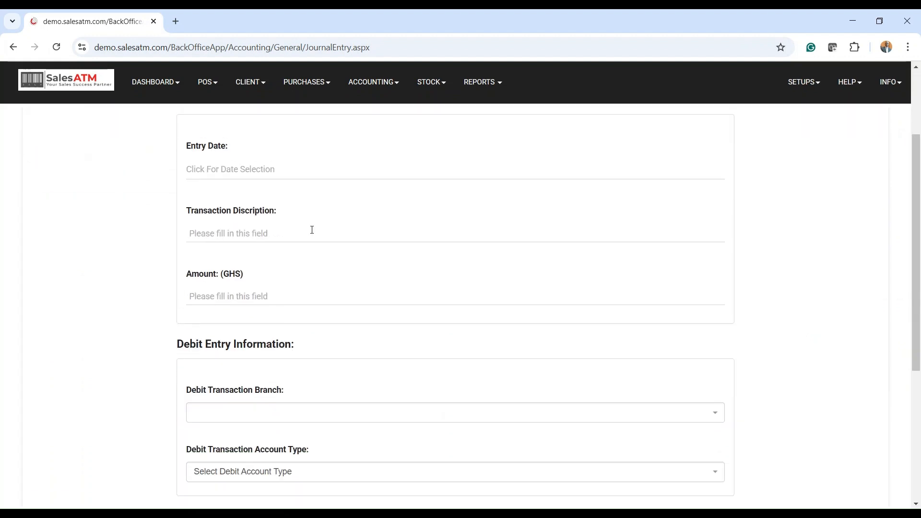
left_click(214, 172)
left_click(260, 305)
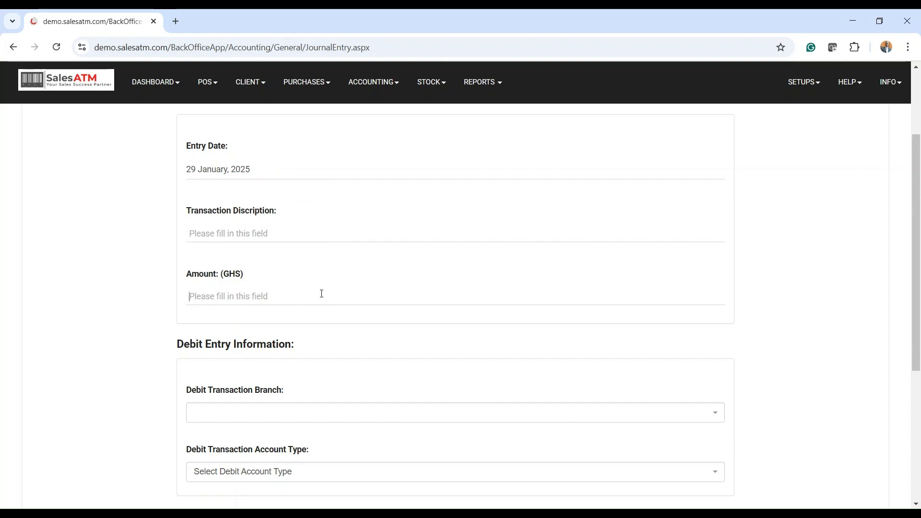
- Set the debit entry's branch to Head Office and its account type to Bank
scroll(310, 294, "down", 2)
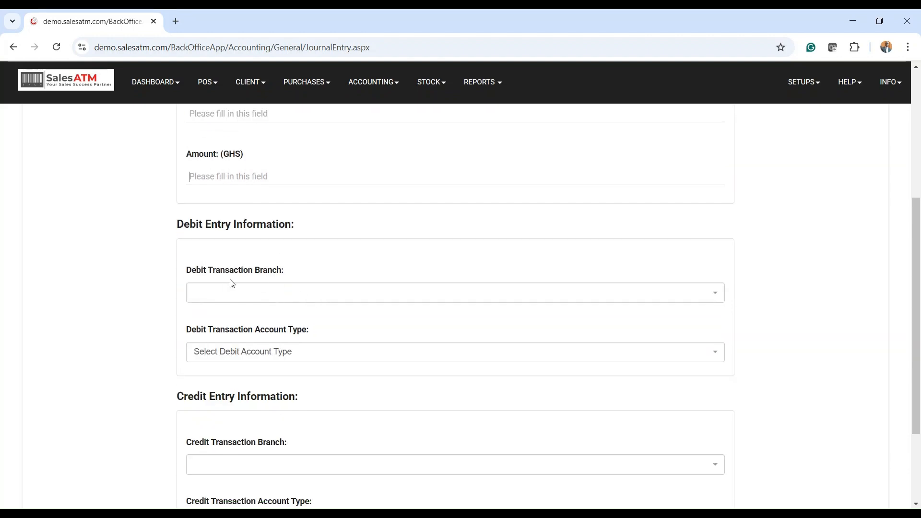
left_click(257, 296)
left_click(242, 342)
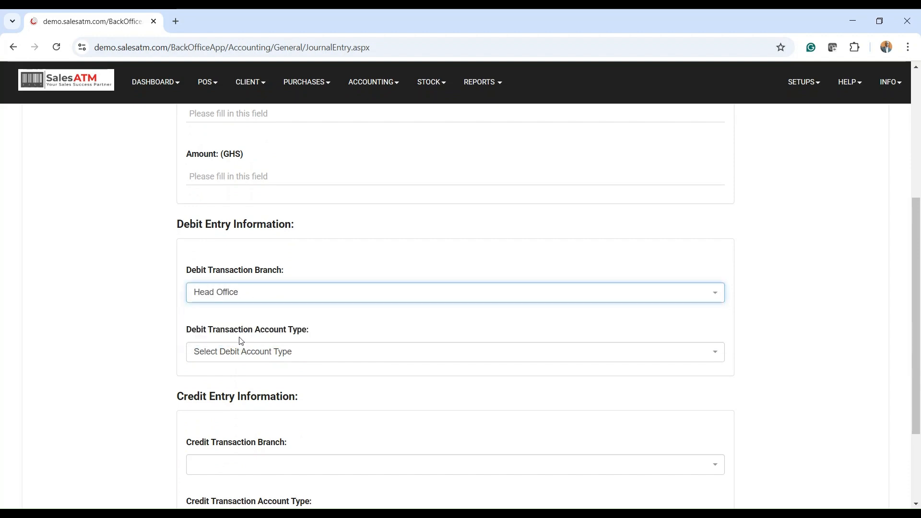
left_click(285, 356)
left_click(224, 416)
- Try to choose Standard Bank as the debit transaction account
scroll(307, 352, "down", 4)
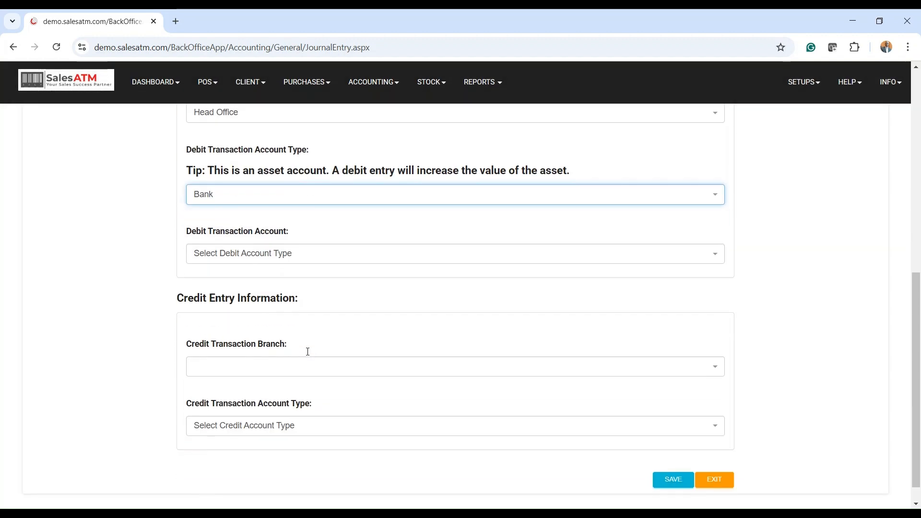
left_click(219, 262)
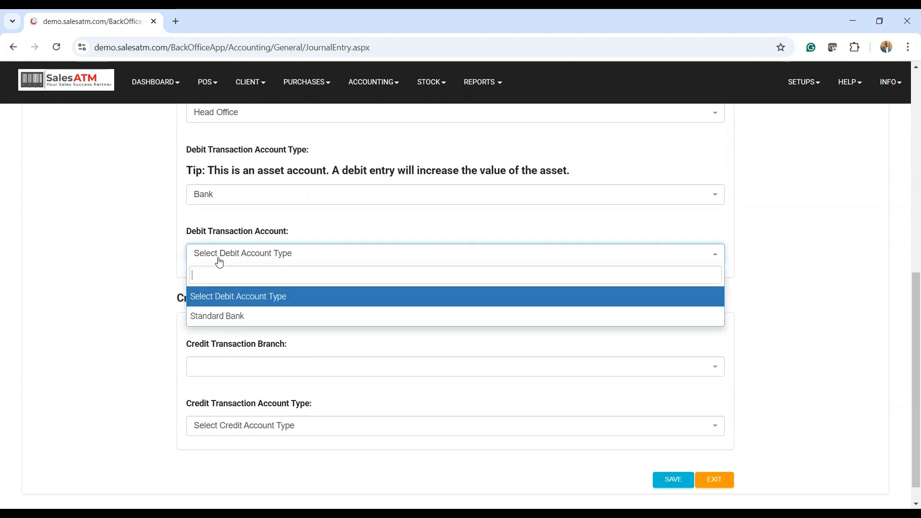
left_click(234, 317)
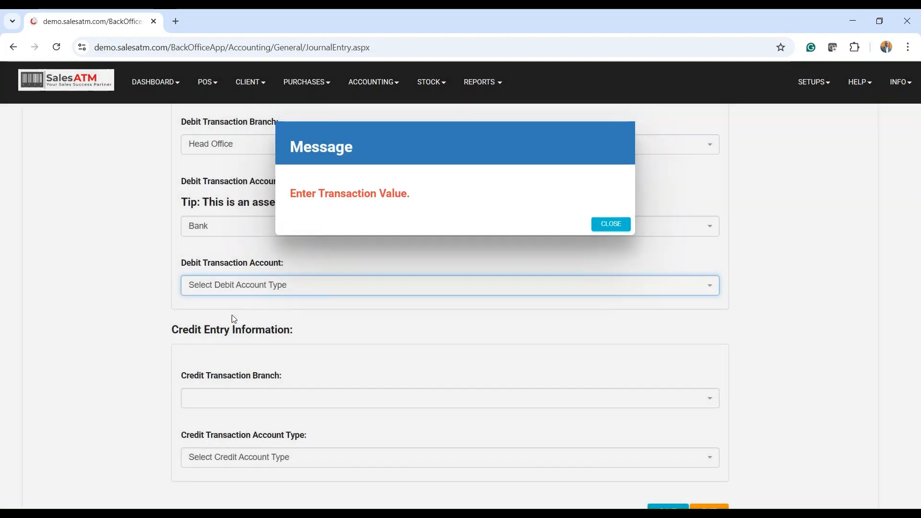
left_click(612, 224)
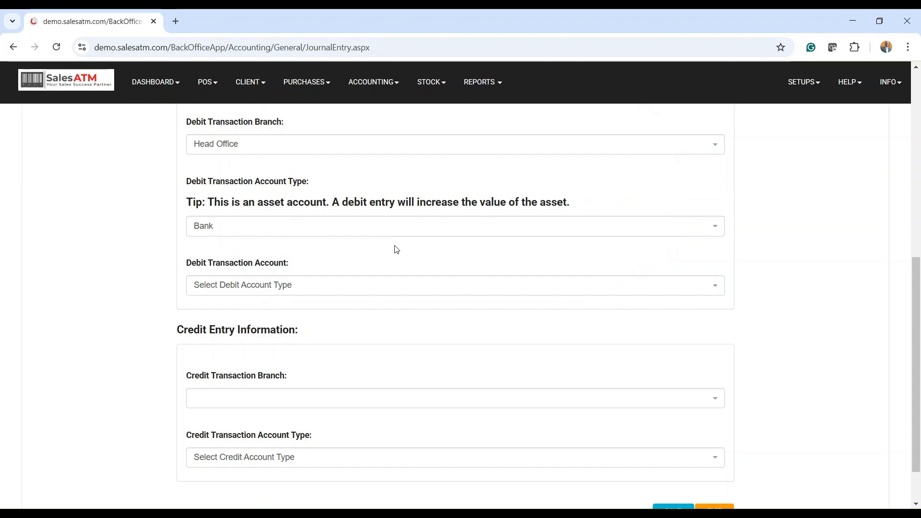
- Enter 300 GHS as the transaction amount and select Standard Bank as the debit transaction account
scroll(355, 251, "up", 5)
left_click(201, 268)
type("300")
scroll(319, 294, "down", 5)
left_click(244, 288)
left_click(216, 348)
- Fill in the credit entry with branch Head Office and account type Cash
scroll(307, 330, "down", 2)
left_click(229, 347)
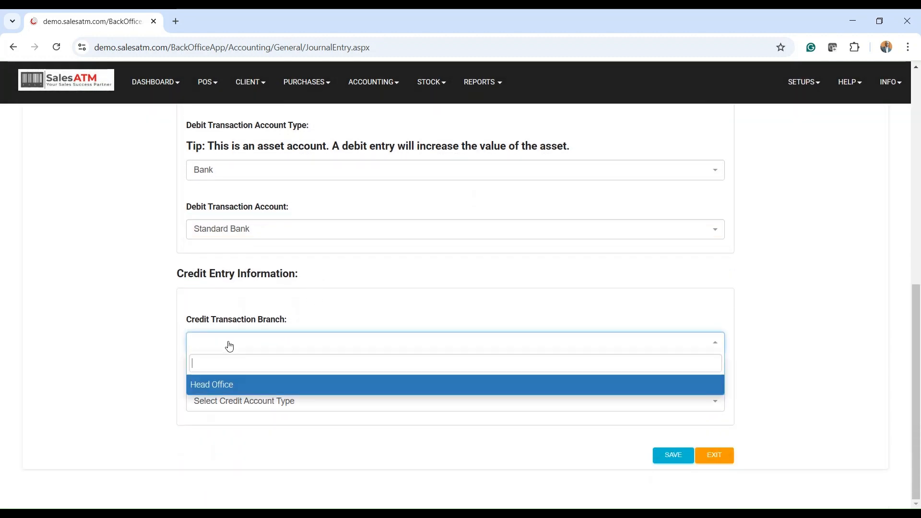
left_click(213, 393)
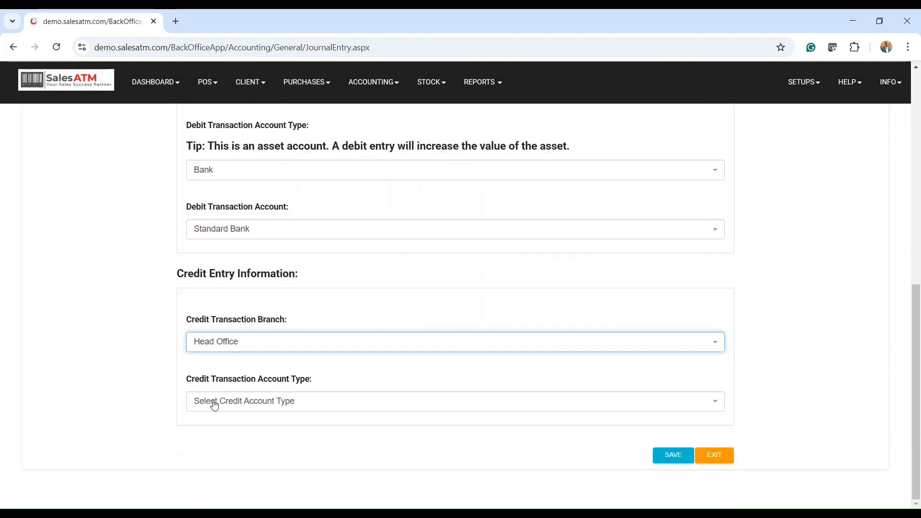
left_click(214, 406)
type("cas")
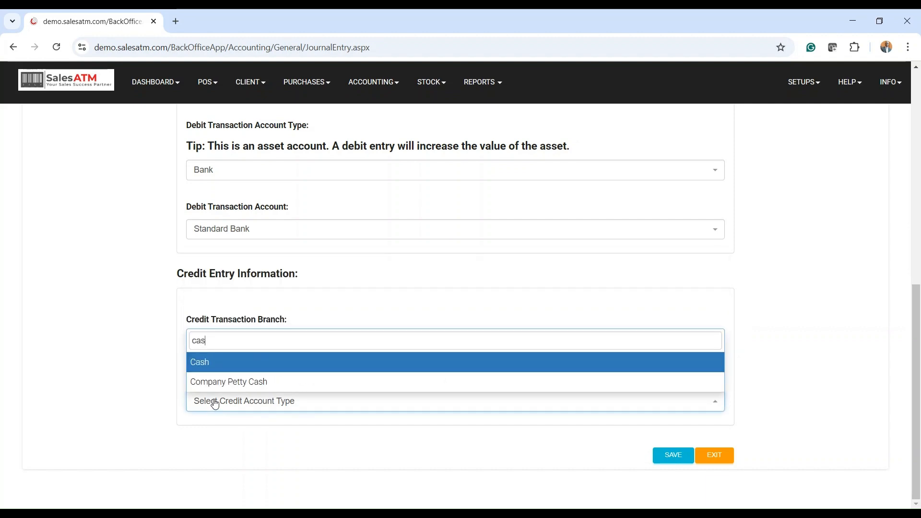
type("h")
left_click(218, 363)
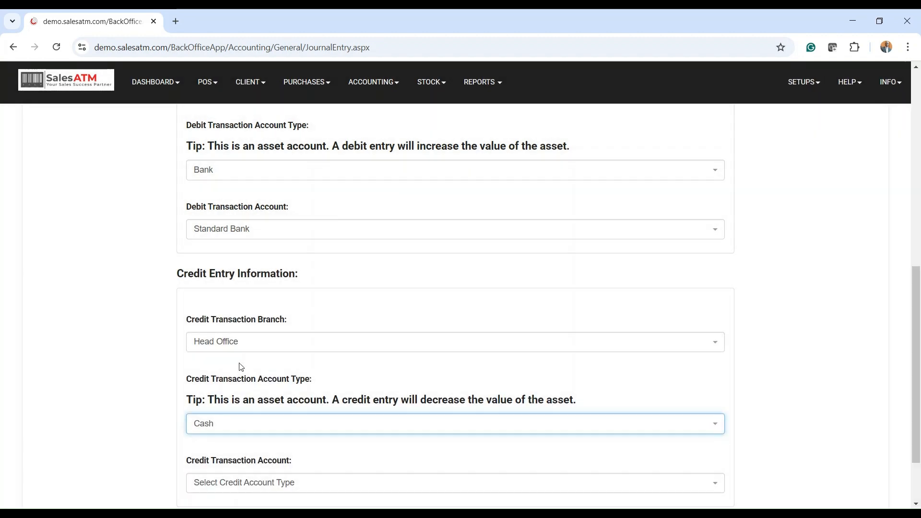
- Select Cash At Hand - Head Office as the credit transaction account and look over the filled-in entry
scroll(240, 369, "down", 2)
left_click(253, 402)
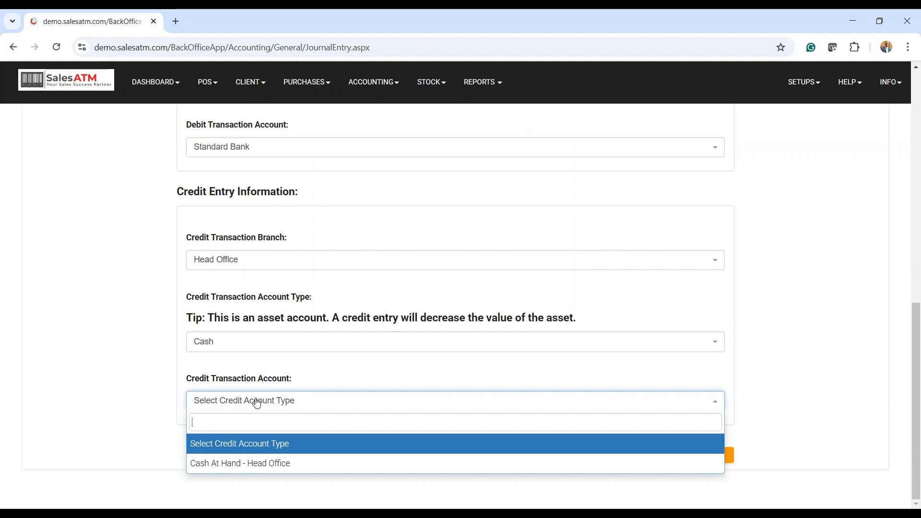
left_click(244, 463)
scroll(310, 349, "up", 8)
scroll(309, 350, "down", 5)
scroll(313, 350, "down", 4)
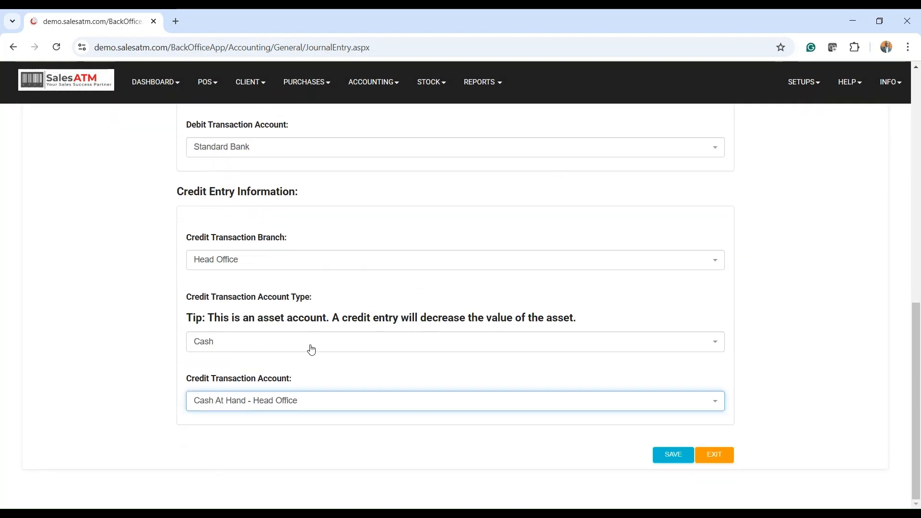